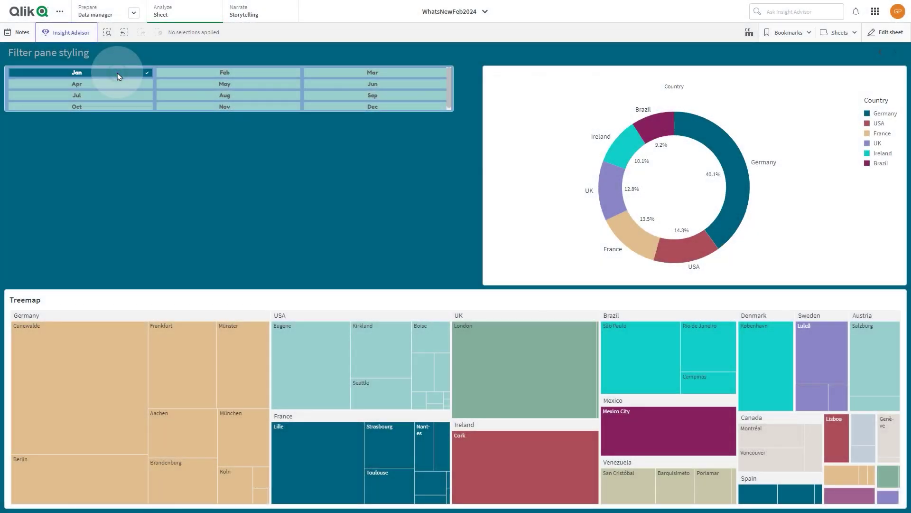
Select Feb and Mar alongside Jan in the month filter grid.
{"action": "left_click", "coordinate": [211, 75]}
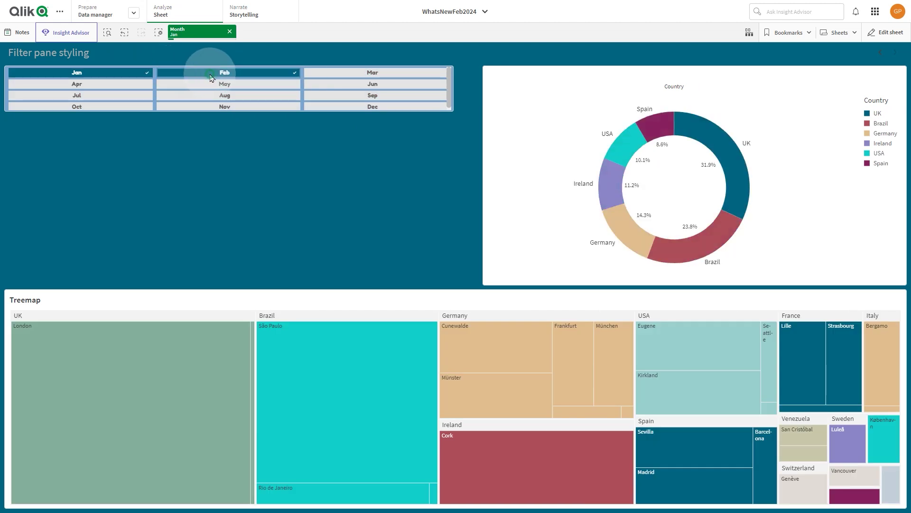
{"action": "left_click", "coordinate": [359, 75]}
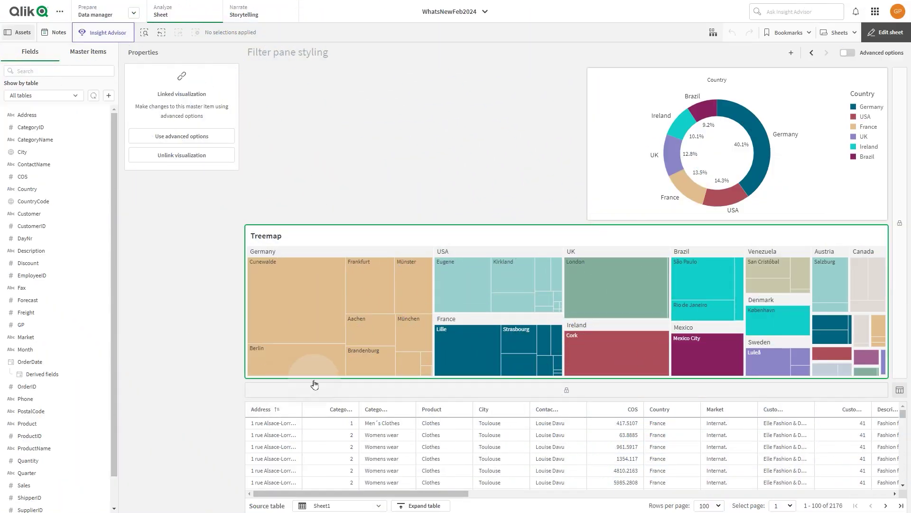
Enable advanced options and place a filter pane top-left showing the Month field.
{"action": "left_click", "coordinate": [847, 55]}
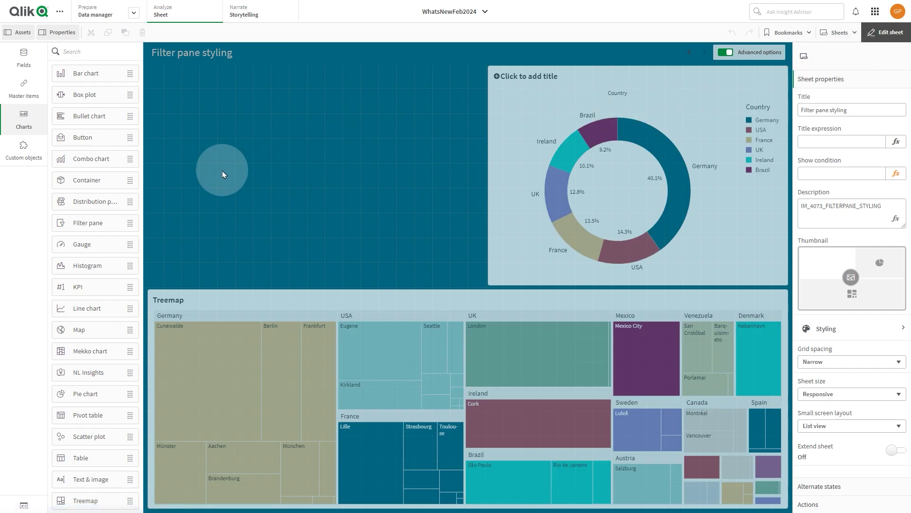
{"action": "mouse_move", "coordinate": [106, 223]}
{"action": "left_mouse_down"}
{"action": "mouse_move", "coordinate": [200, 200]}
{"action": "mouse_move", "coordinate": [199, 286]}
{"action": "left_mouse_up"}
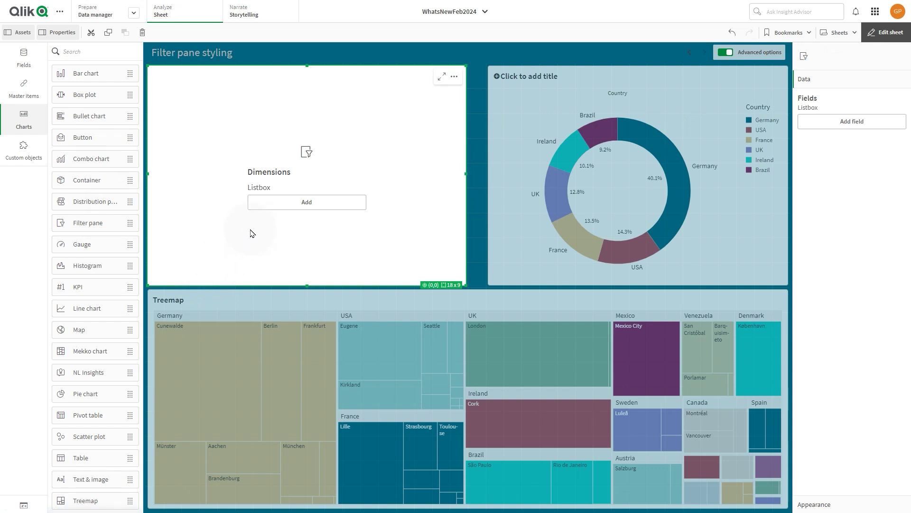
{"action": "left_click", "coordinate": [292, 204]}
{"action": "type", "text": "Mon"}
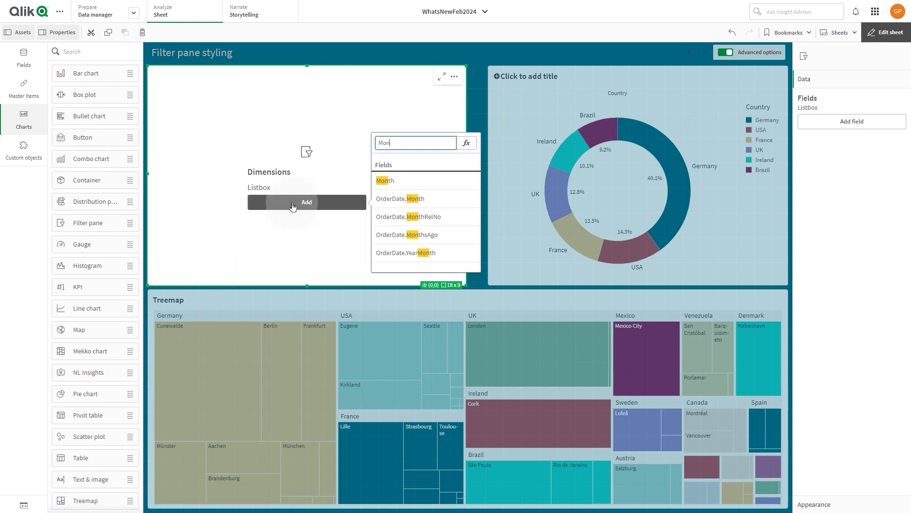
{"action": "type", "text": "th"}
{"action": "left_click", "coordinate": [391, 183]}
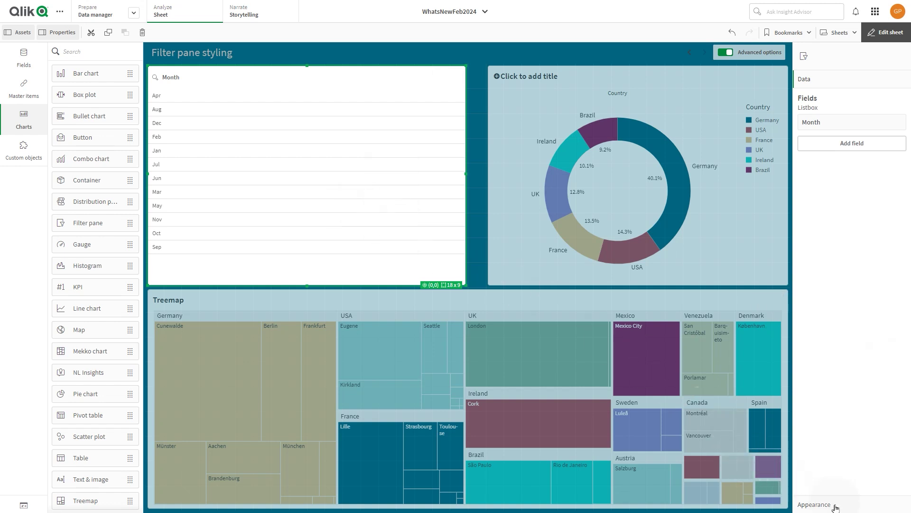
Reach the filter pane's Styling settings under Appearance > Presentation, reviewing the Listboxes tab.
{"action": "left_click", "coordinate": [813, 504]}
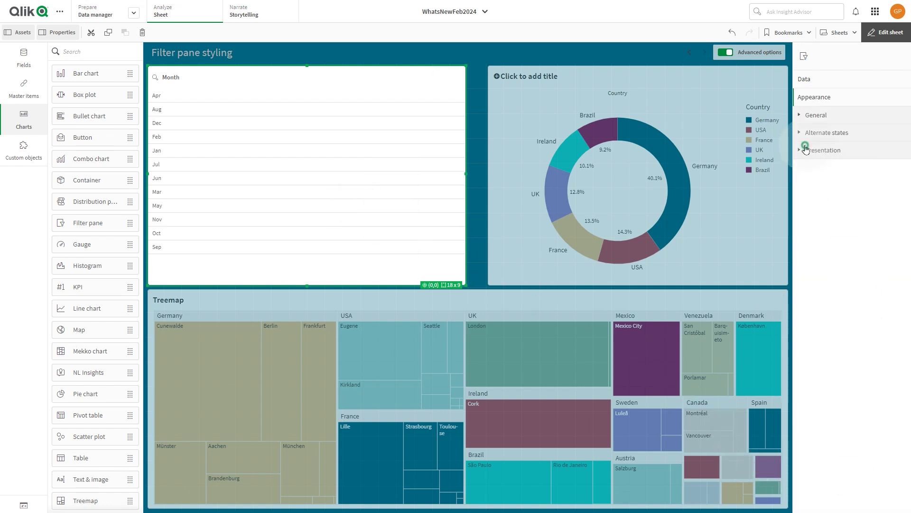
{"action": "left_click", "coordinate": [826, 151]}
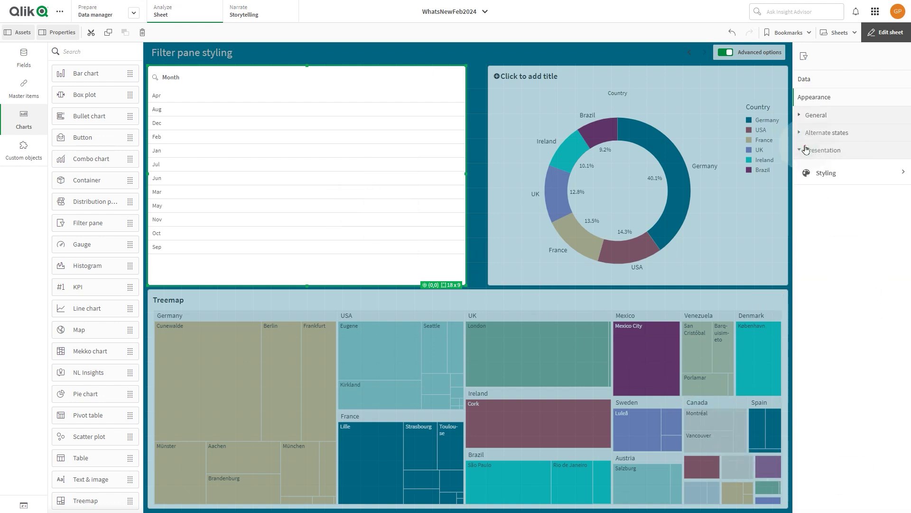
{"action": "left_click", "coordinate": [826, 174]}
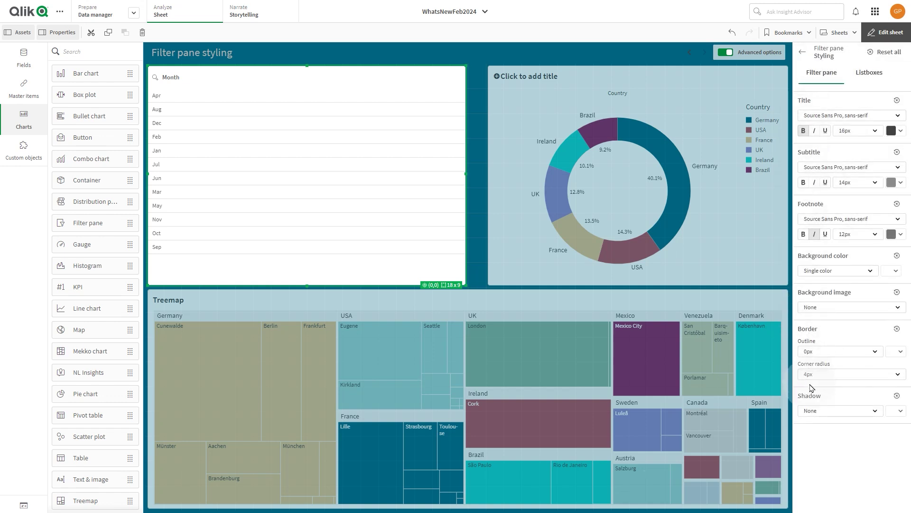
{"action": "left_click", "coordinate": [869, 73]}
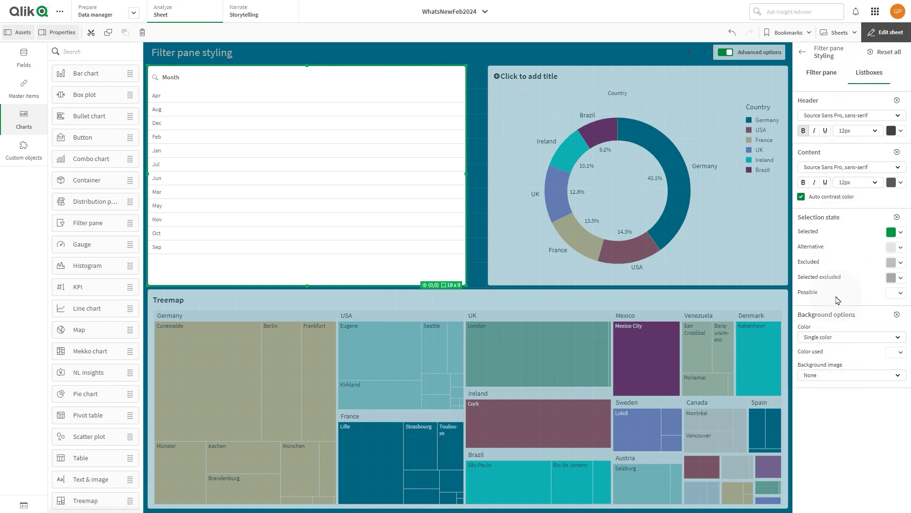
{"action": "left_click", "coordinate": [819, 74]}
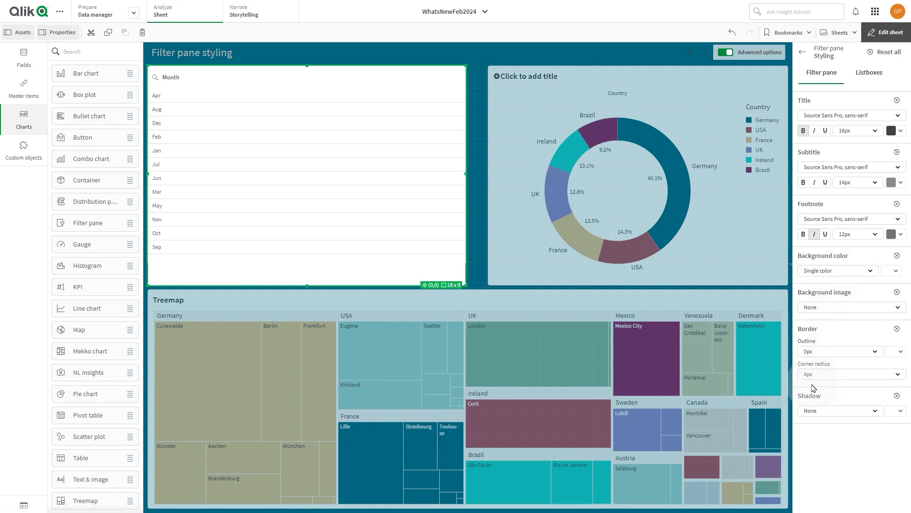
{"action": "mouse_move", "coordinate": [780, 404]}
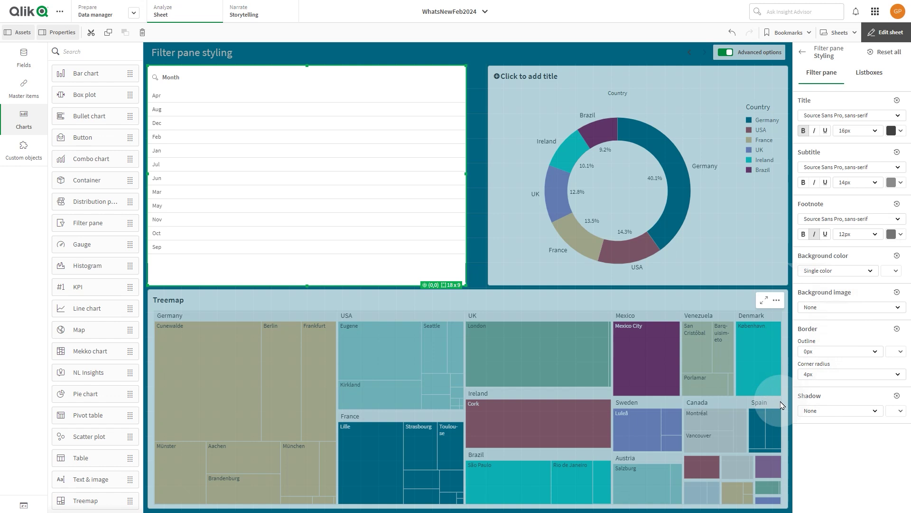
Give the filter pane a light teal background colour.
{"action": "left_click", "coordinate": [894, 272]}
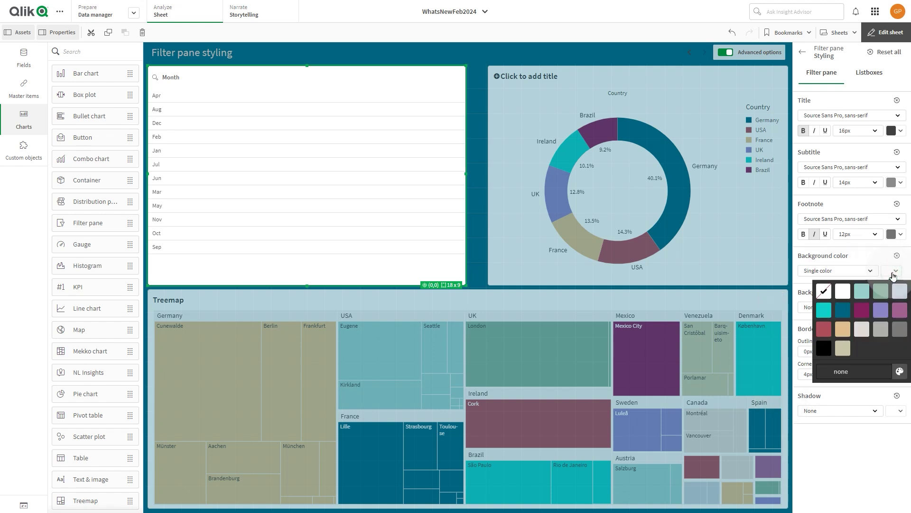
{"action": "left_click", "coordinate": [862, 292]}
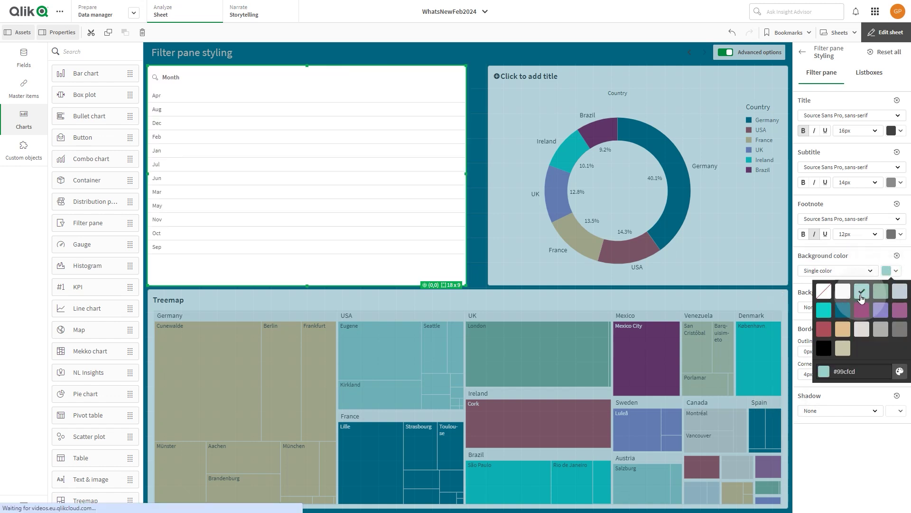
{"action": "left_click", "coordinate": [858, 258]}
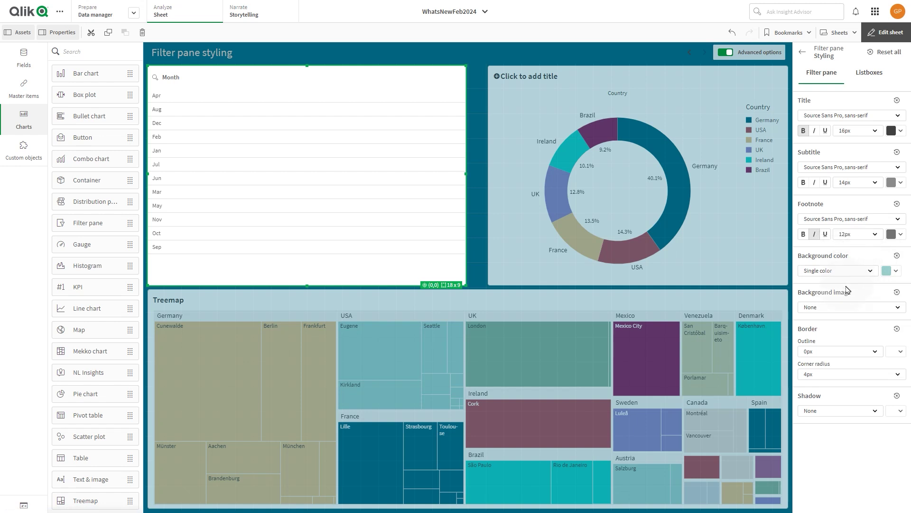
{"action": "left_click", "coordinate": [882, 79]}
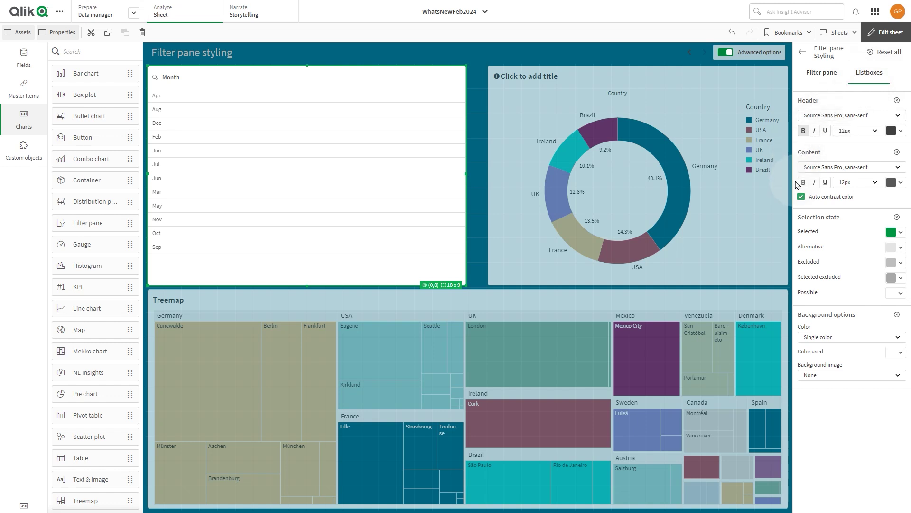
Set the listbox header font and content font both to Fredoka One.
{"action": "left_click", "coordinate": [856, 117]}
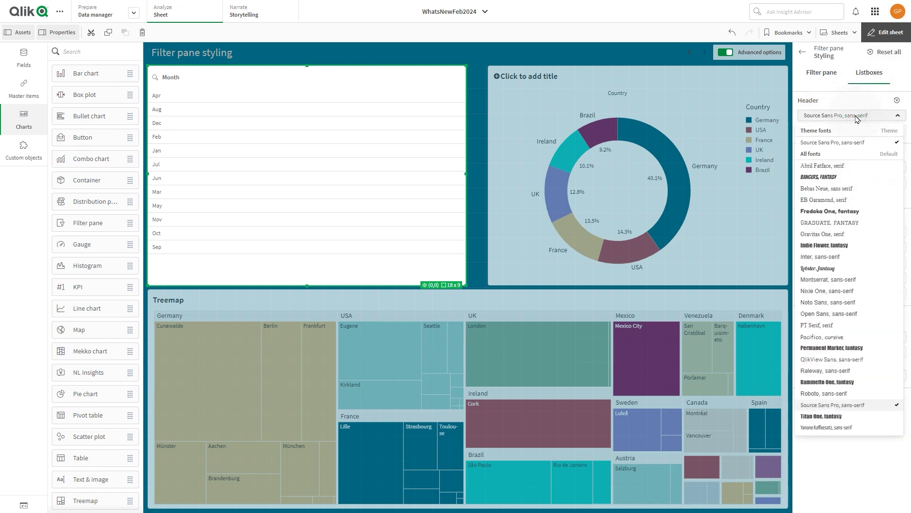
{"action": "left_click", "coordinate": [837, 213]}
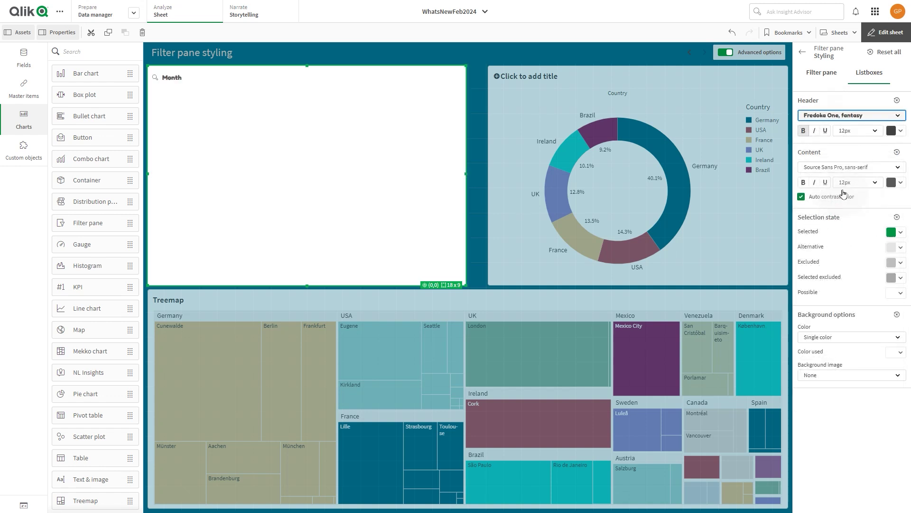
{"action": "left_click", "coordinate": [847, 168]}
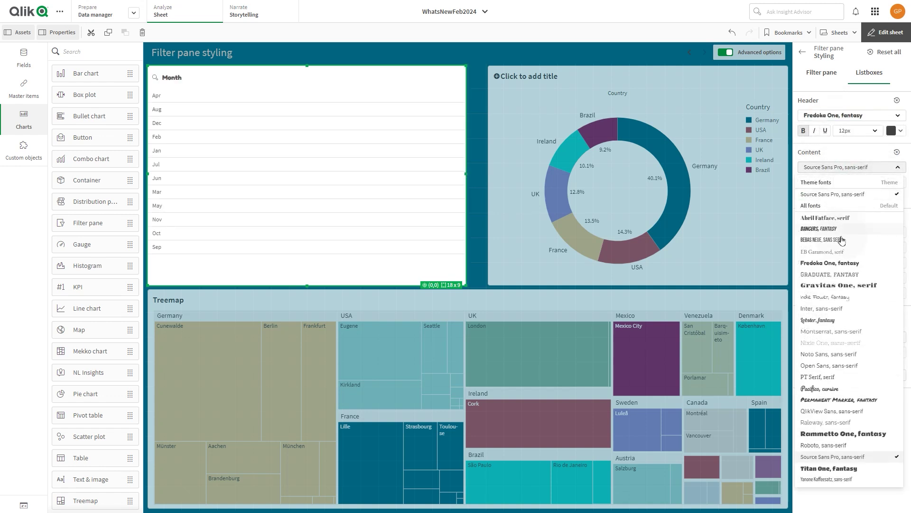
{"action": "left_click", "coordinate": [836, 261]}
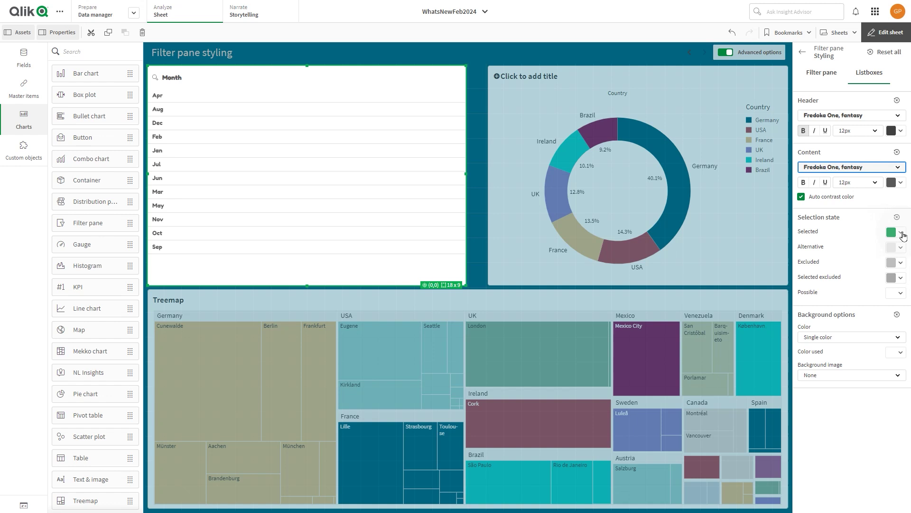
Colour selected months dark teal and possible months light teal.
{"action": "left_click", "coordinate": [903, 236]}
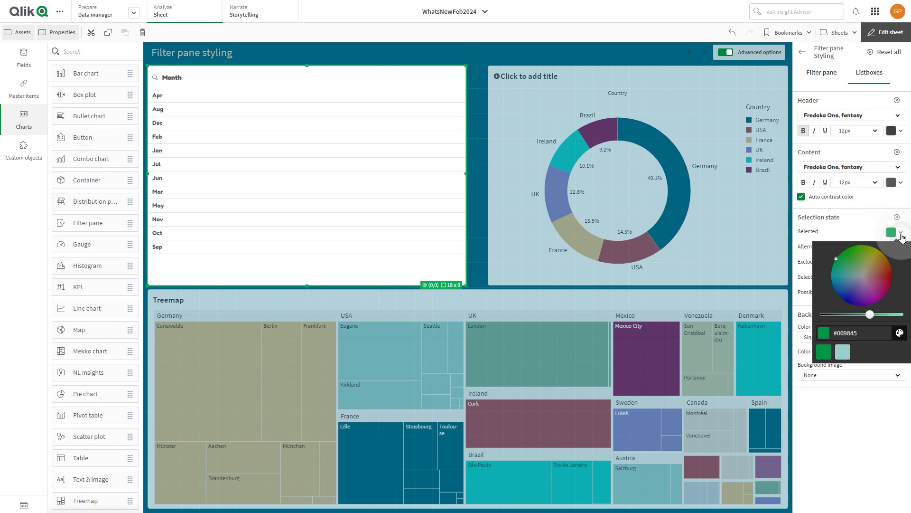
{"action": "left_click", "coordinate": [901, 333]}
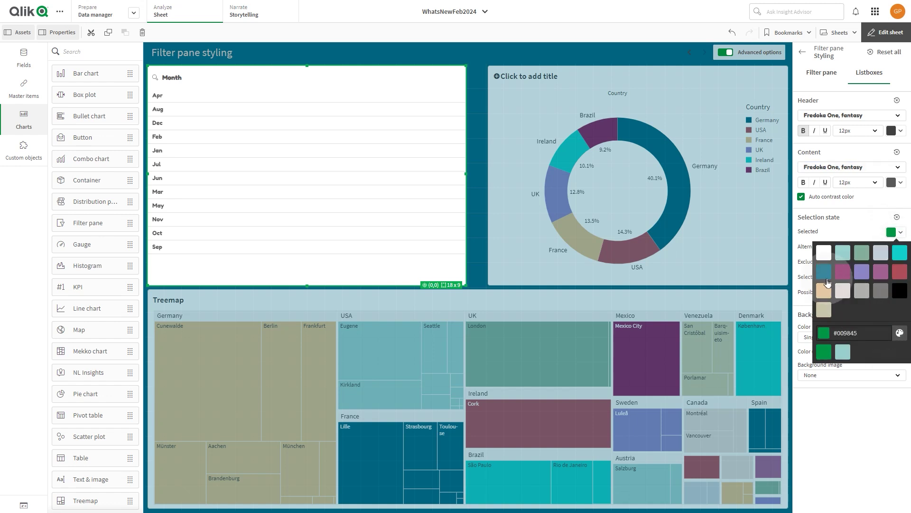
{"action": "left_click", "coordinate": [823, 272]}
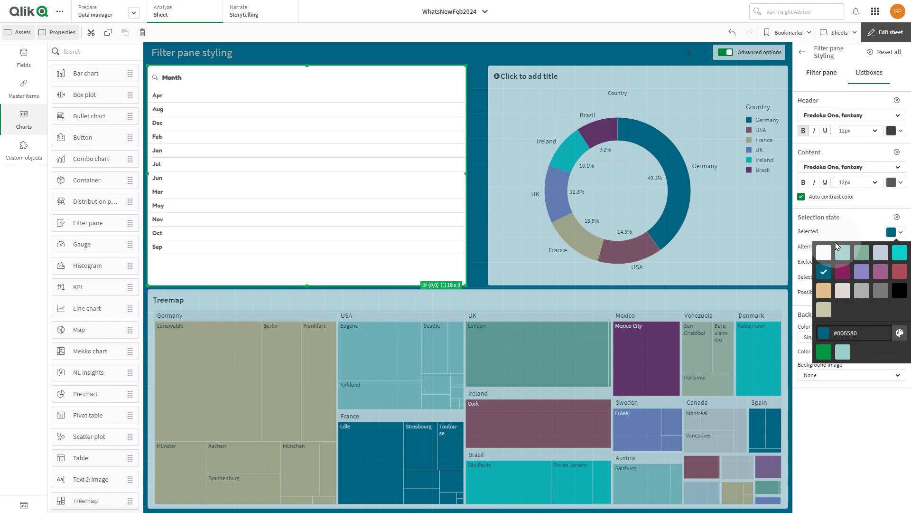
{"action": "left_click", "coordinate": [894, 234]}
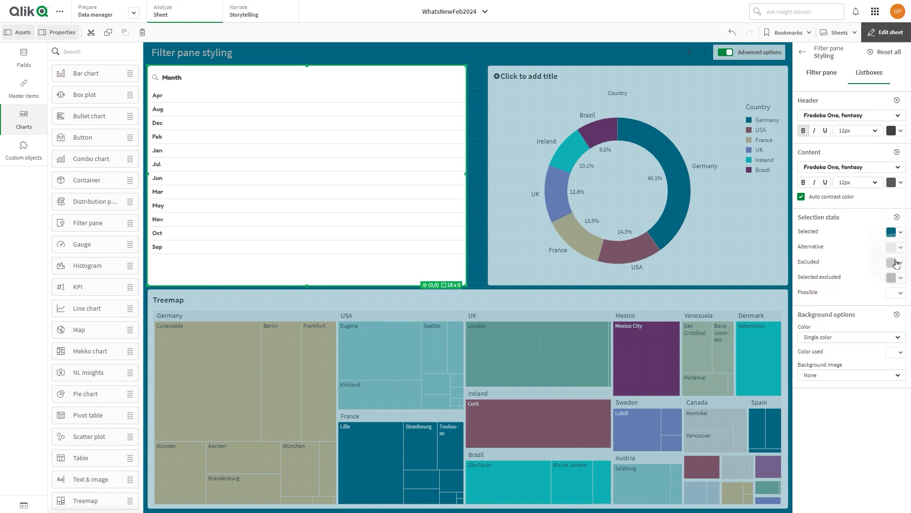
{"action": "left_click", "coordinate": [901, 292]}
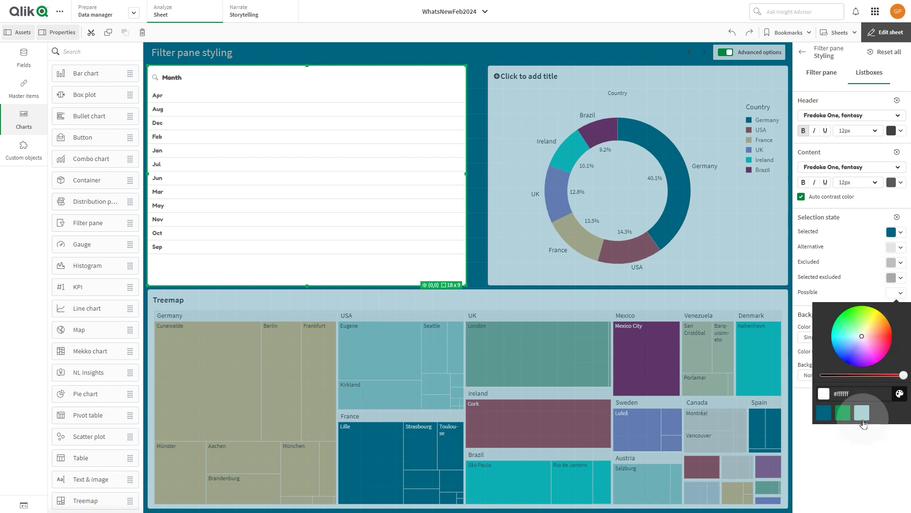
{"action": "left_click", "coordinate": [861, 413]}
{"action": "left_click", "coordinate": [871, 438]}
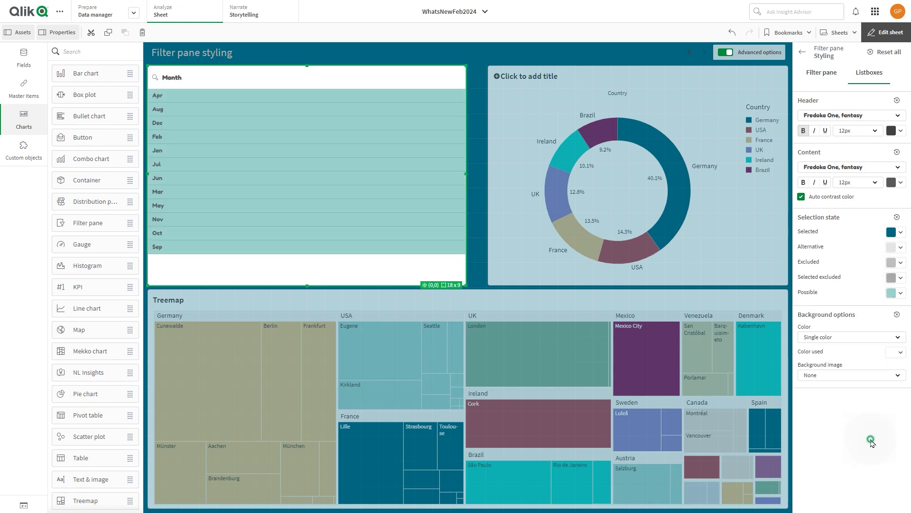
Pick a custom listbox background on the colour wheel, shifting toward pale lilac.
{"action": "left_click", "coordinate": [896, 351]}
{"action": "left_click", "coordinate": [901, 455]}
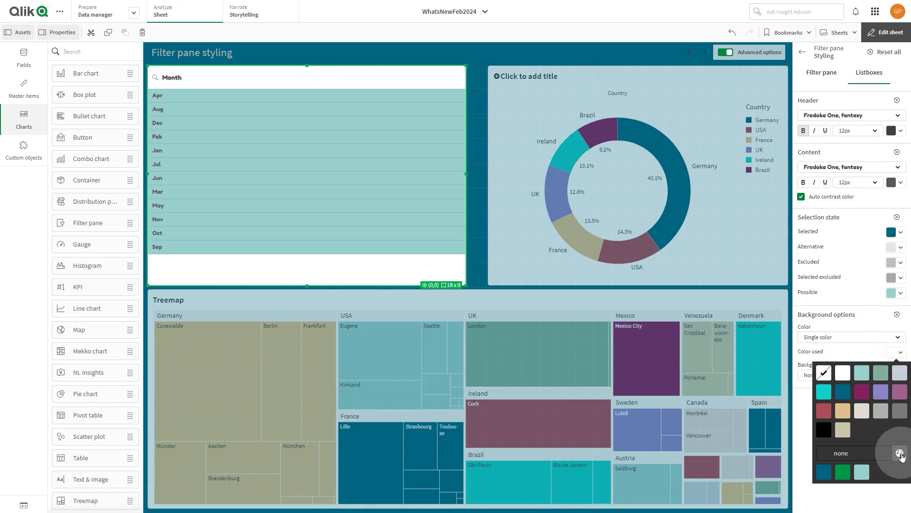
{"action": "left_click", "coordinate": [856, 399]}
{"action": "left_click_drag", "start_coordinate": [855, 400], "coordinate": [860, 404]}
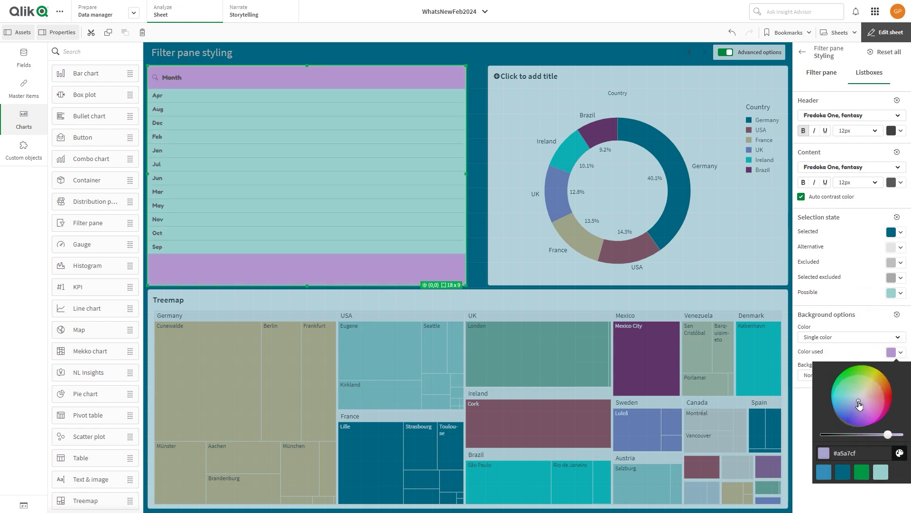
Settle the listbox background on light blue #7aa5cf and return to the main property sections.
{"action": "left_click_drag", "start_coordinate": [860, 405], "coordinate": [851, 406]}
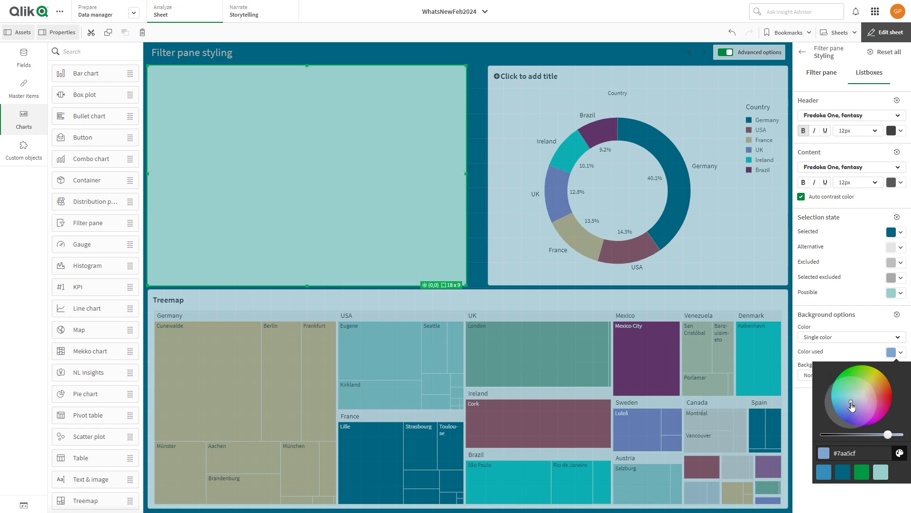
{"action": "left_click", "coordinate": [782, 410]}
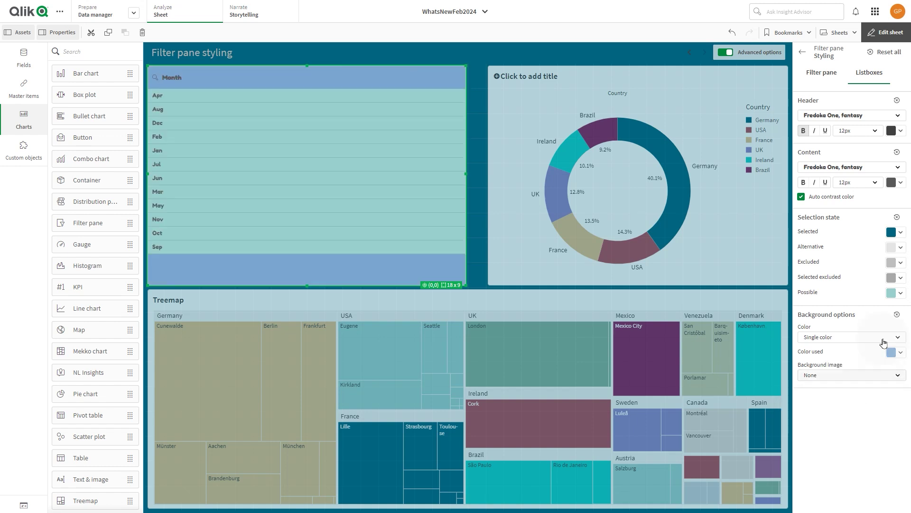
{"action": "left_click", "coordinate": [802, 55]}
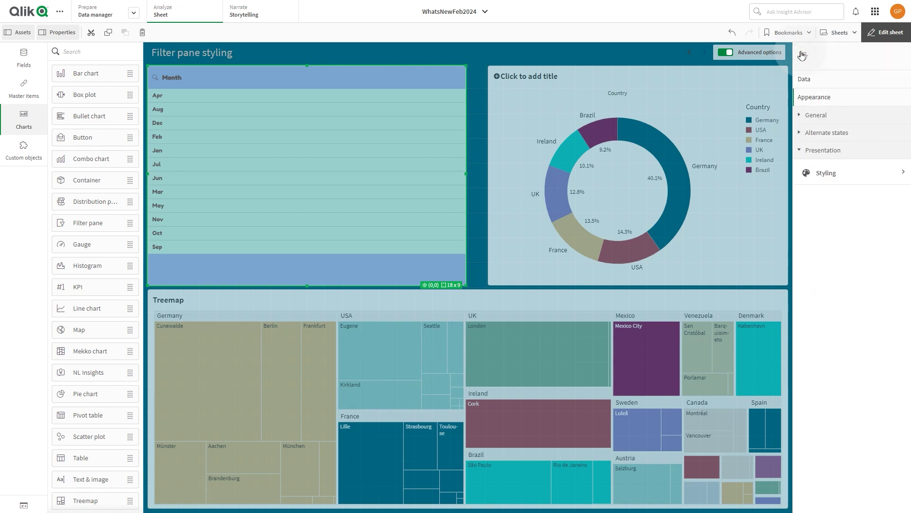
In the Month listbox properties, hide the title, search box and selection toolbar.
{"action": "left_click", "coordinate": [820, 84]}
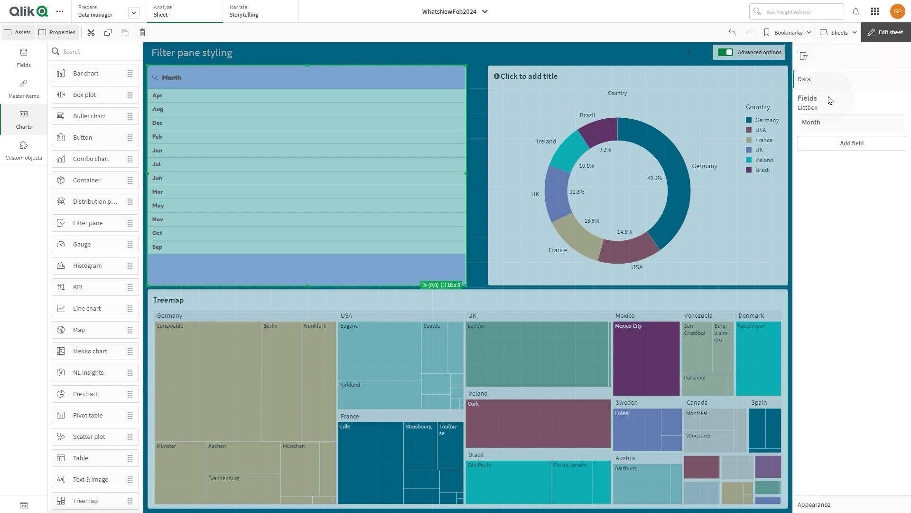
{"action": "left_click", "coordinate": [838, 124]}
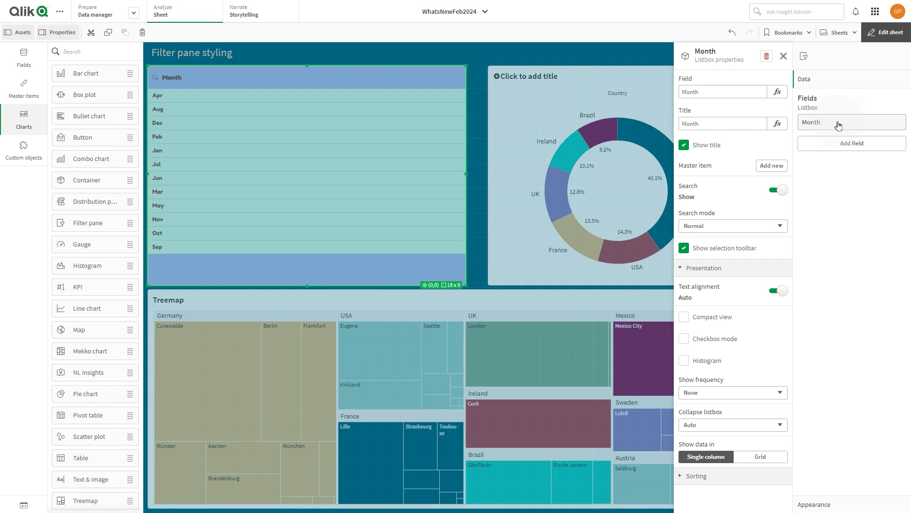
{"action": "left_click", "coordinate": [683, 145]}
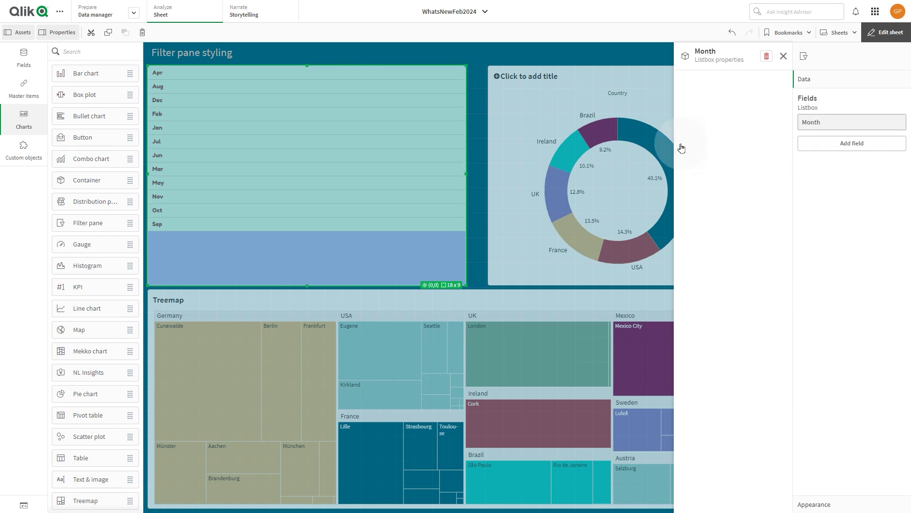
{"action": "left_click", "coordinate": [781, 192]}
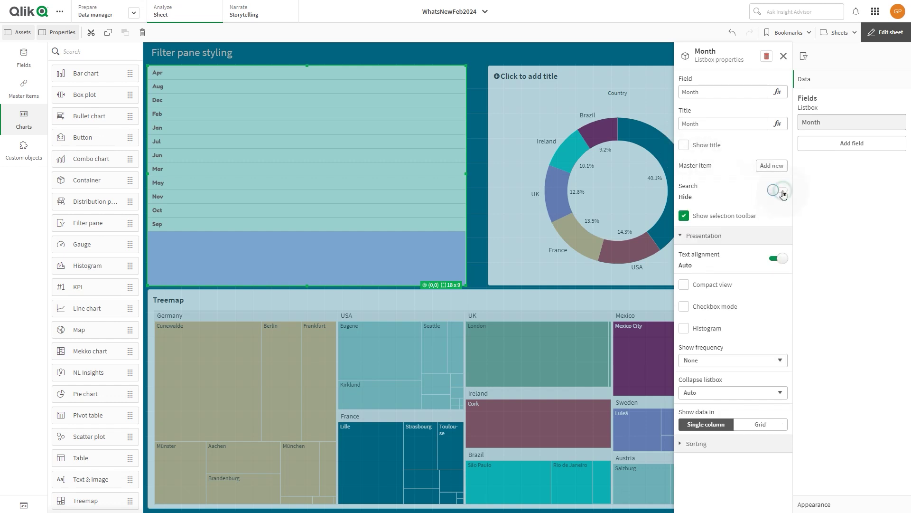
{"action": "left_click", "coordinate": [684, 215]}
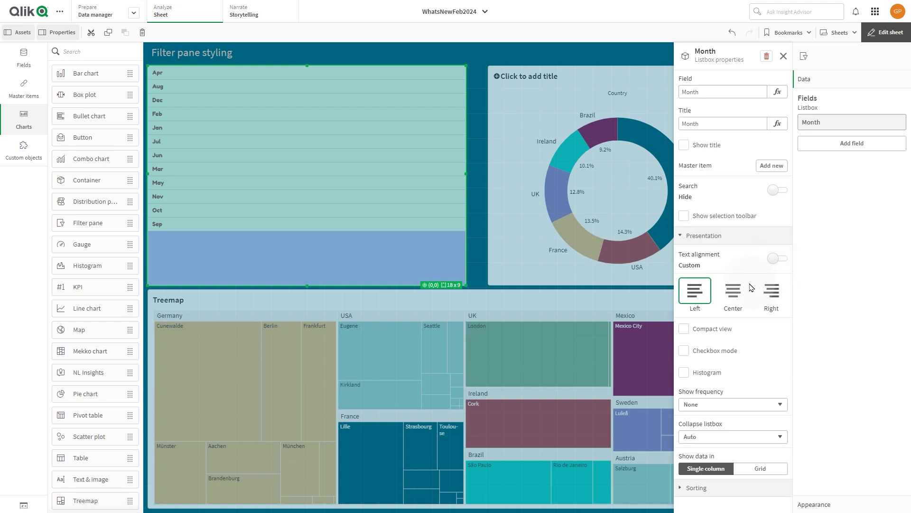
Centre the month labels, enable Compact view and set Collapse listbox to Never.
{"action": "left_click", "coordinate": [734, 292]}
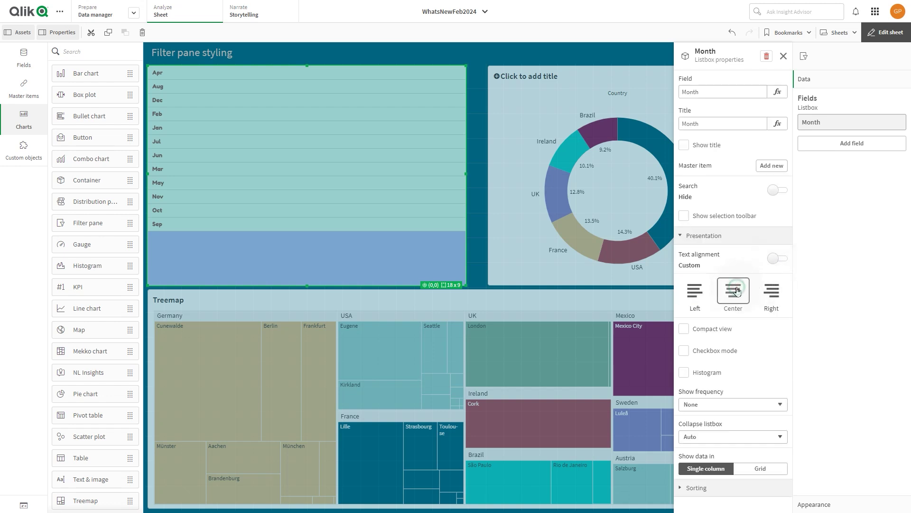
{"action": "left_click", "coordinate": [685, 329]}
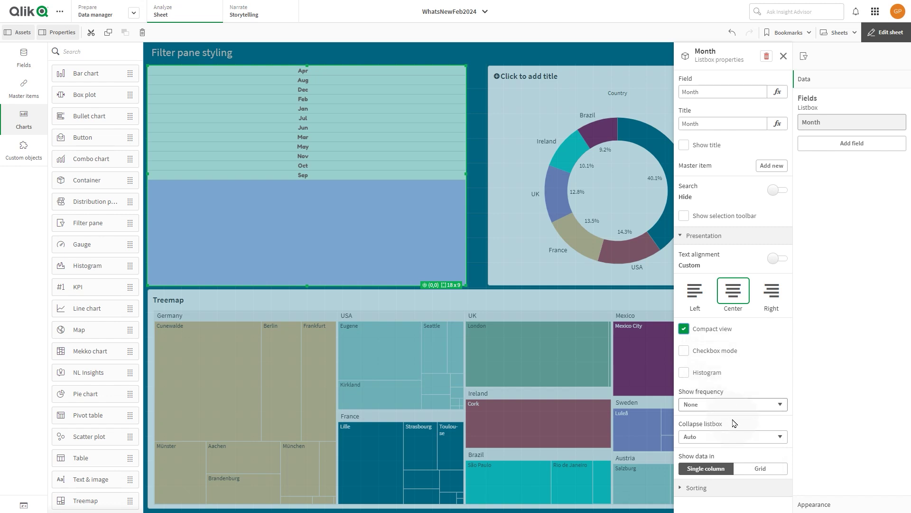
{"action": "left_click", "coordinate": [734, 437]}
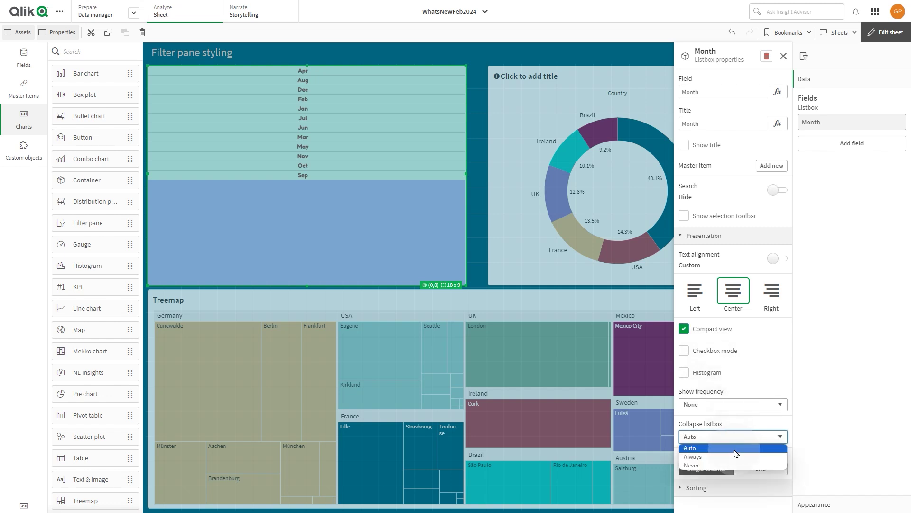
{"action": "left_click", "coordinate": [728, 465]}
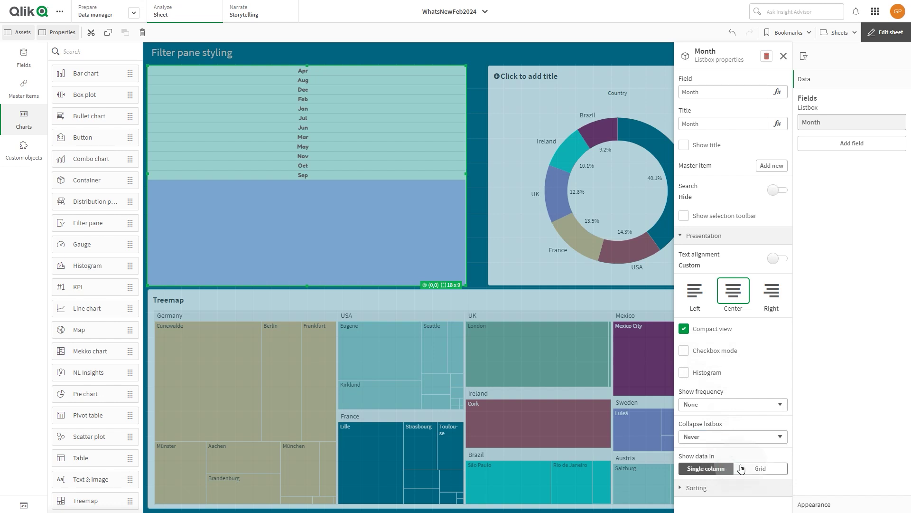
Show months as a row-ordered grid with max 3 columns and shorten the pane to fit.
{"action": "left_click", "coordinate": [763, 469]}
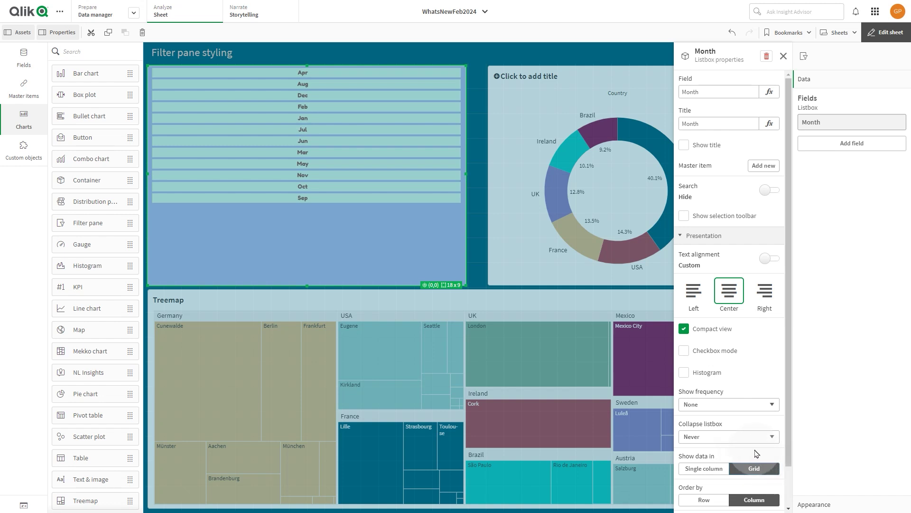
{"action": "scroll", "coordinate": [760, 462], "scroll_direction": "down", "scroll_amount": 1}
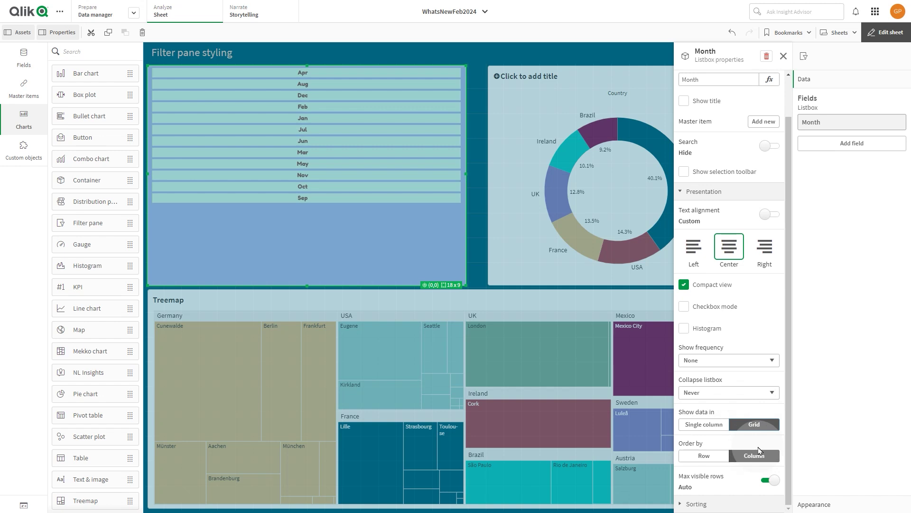
{"action": "left_click", "coordinate": [709, 457]}
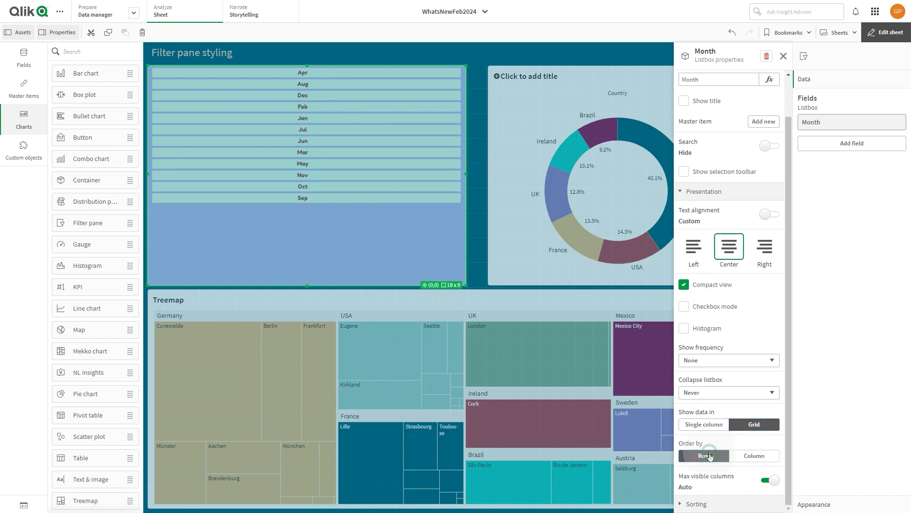
{"action": "left_click", "coordinate": [770, 482]}
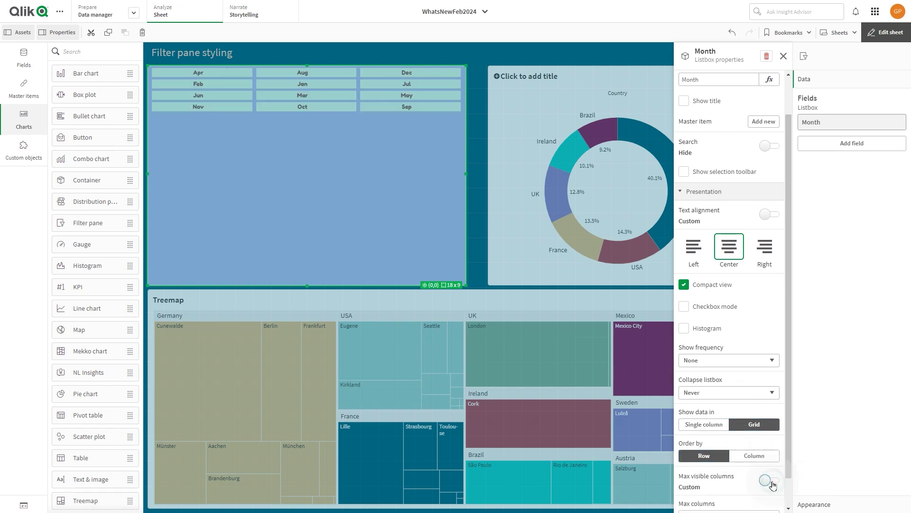
{"action": "scroll", "coordinate": [772, 485], "scroll_direction": "down", "scroll_amount": 1}
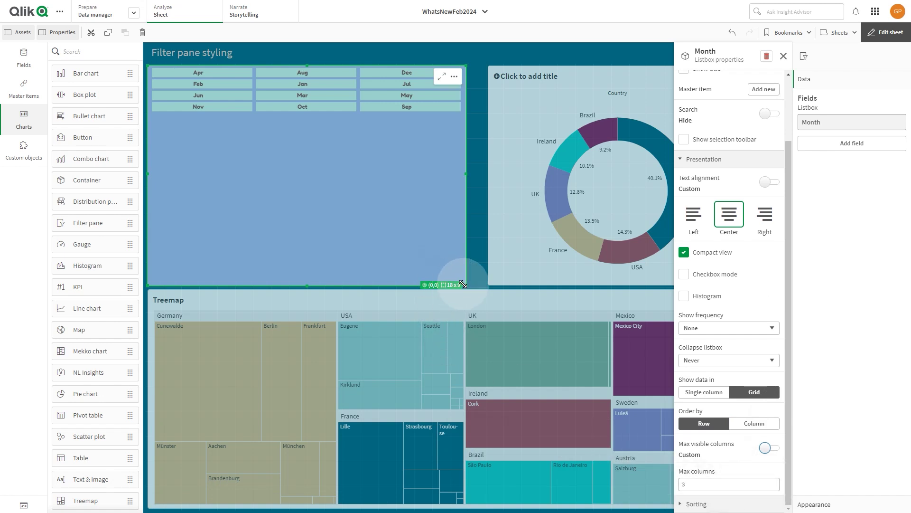
{"action": "left_click_drag", "start_coordinate": [466, 285], "coordinate": [468, 113]}
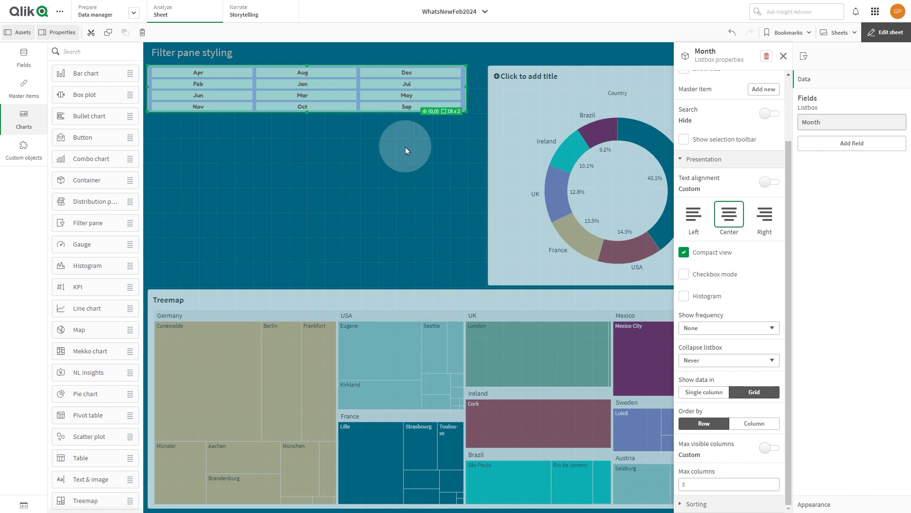
Set sorting to Custom with Sort by expression enabled.
{"action": "left_click", "coordinate": [723, 504]}
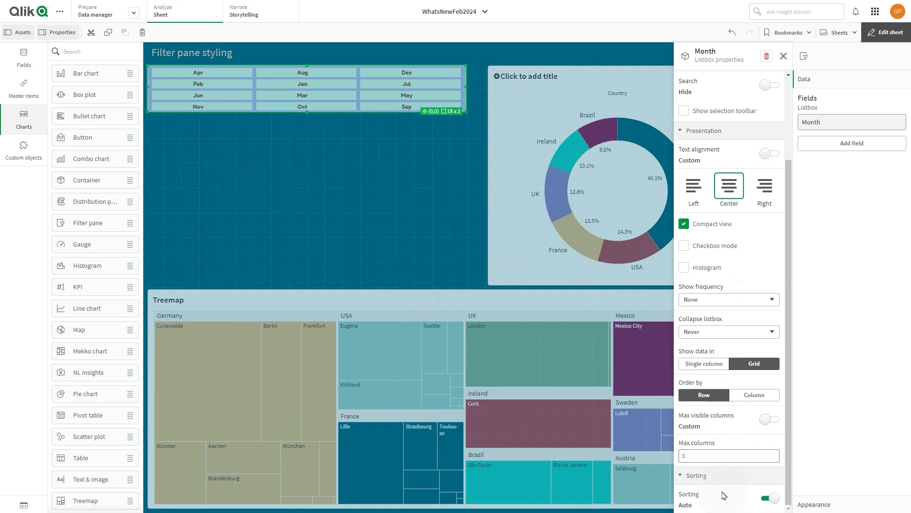
{"action": "left_click", "coordinate": [775, 500]}
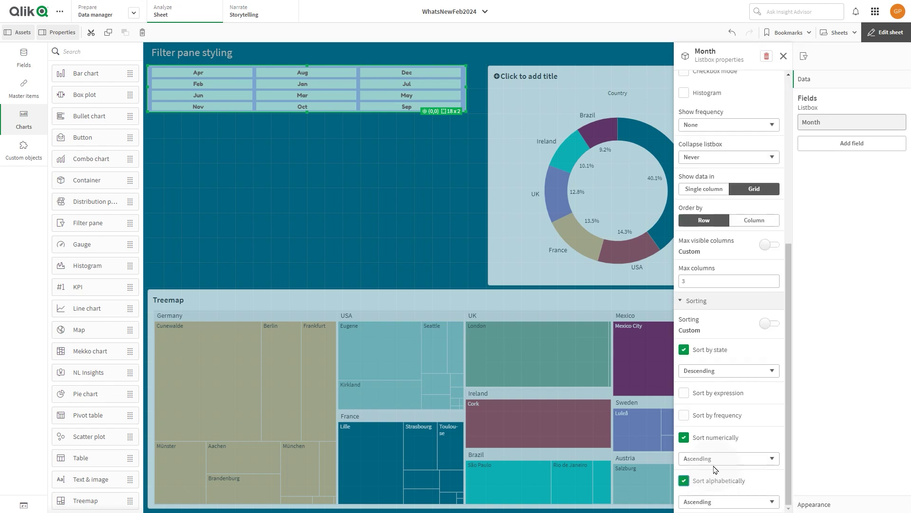
{"action": "left_click", "coordinate": [684, 392]}
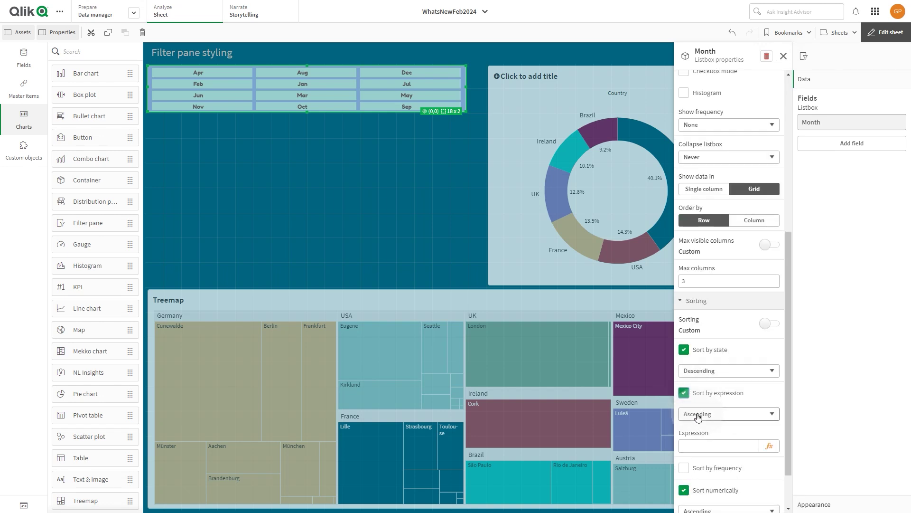
Sort months numerically with the expression only({1} [OrderDate.autoCalendar.Month]) and apply it.
{"action": "left_click", "coordinate": [768, 446]}
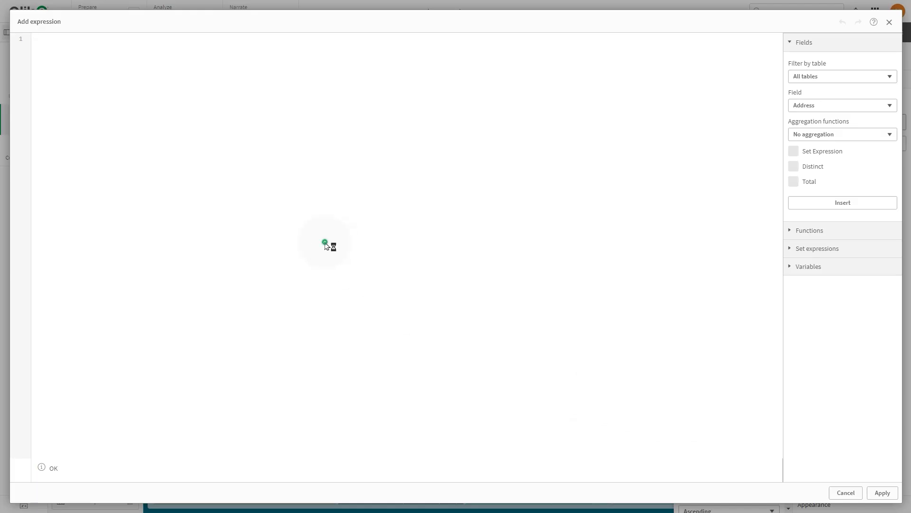
{"action": "type", "text": "only({1} [OrderDate.autoCalendar.Month])"}
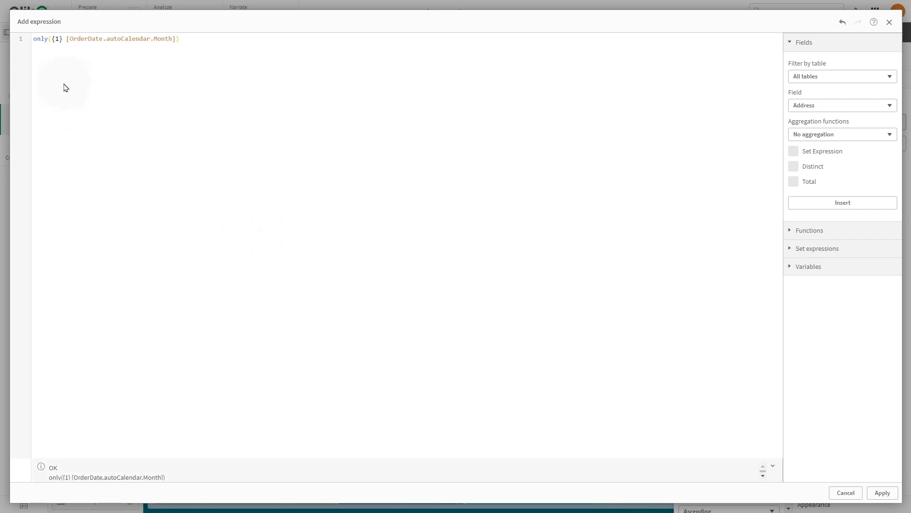
{"action": "left_click", "coordinate": [882, 492]}
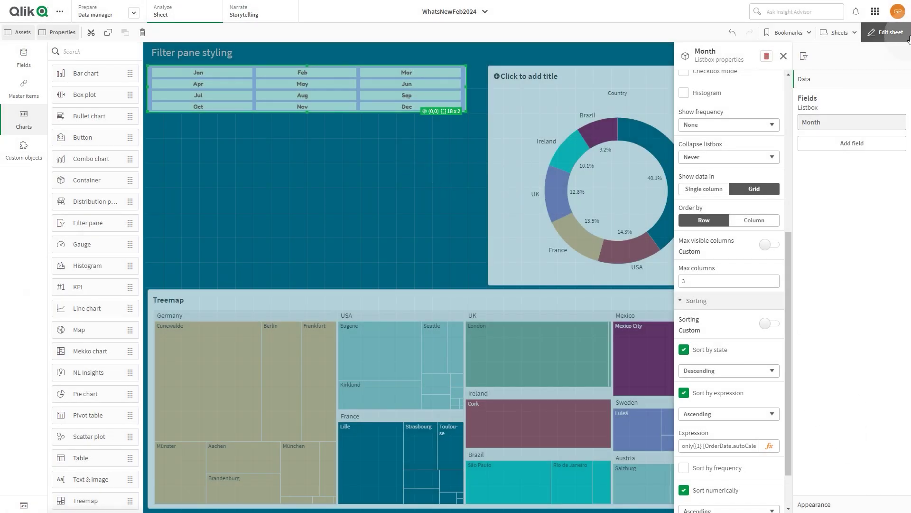
Leave edit mode and select Jan, Feb and Mar in the Month filter grid.
{"action": "left_click", "coordinate": [888, 32]}
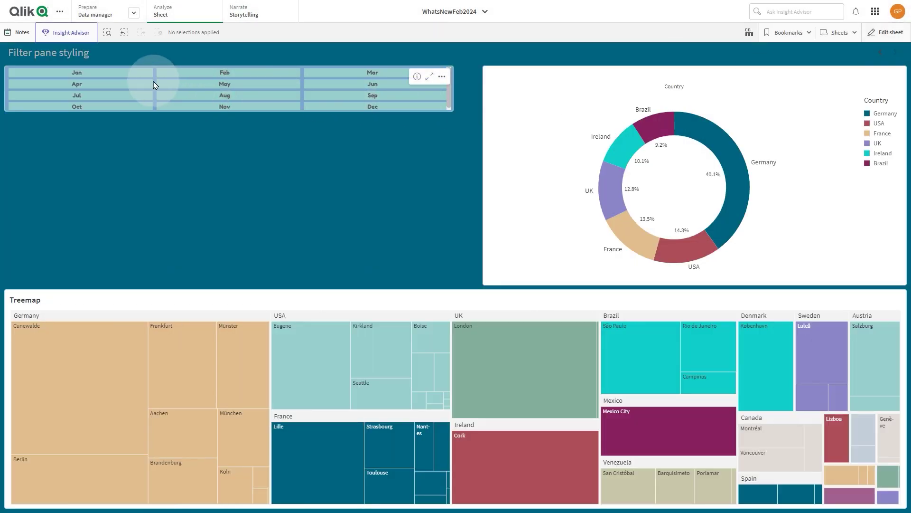
{"action": "left_click", "coordinate": [118, 77]}
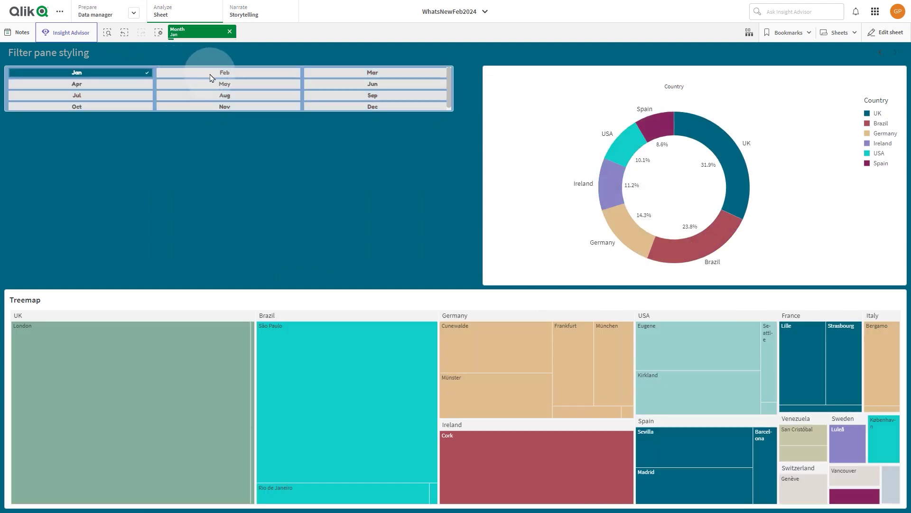
{"action": "left_click", "coordinate": [206, 72]}
{"action": "left_click", "coordinate": [360, 73]}
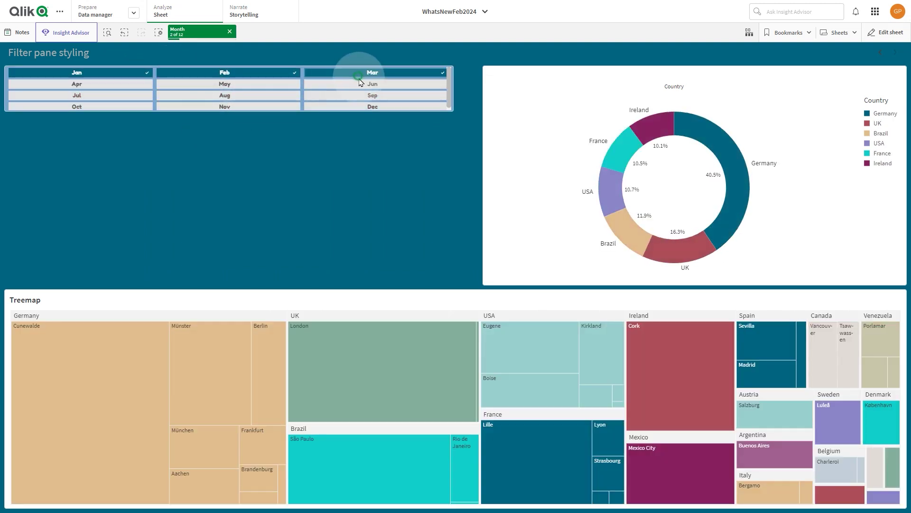